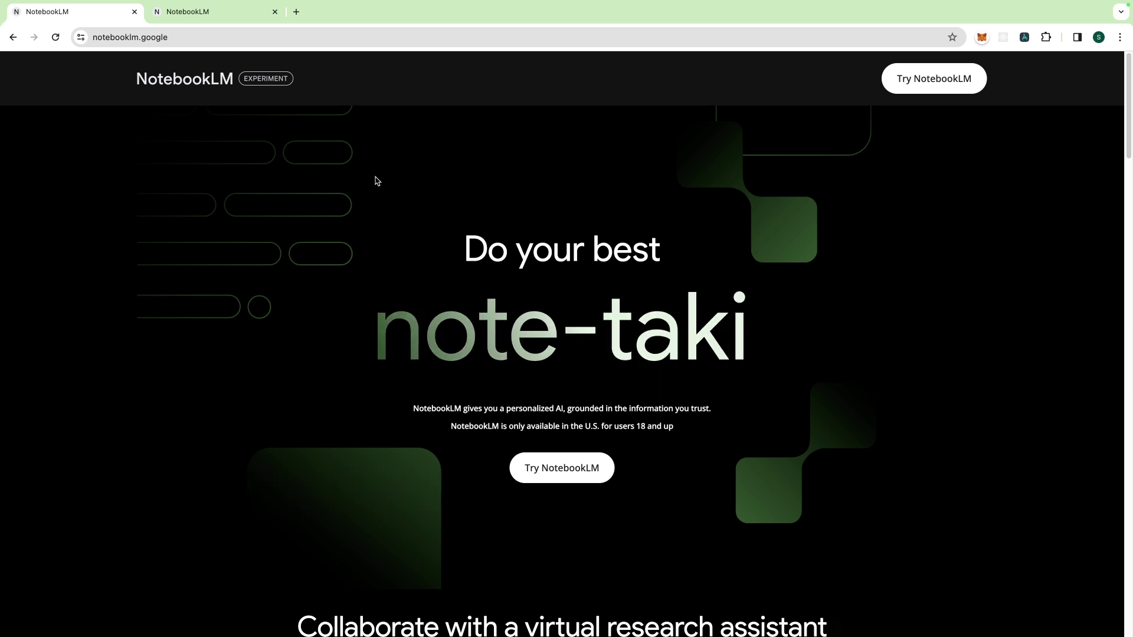
Switch to the browser tab holding the article1 notebook with its Article - Labels.pdf guide.
{"action": "key", "text": "ctrl+Tab"}
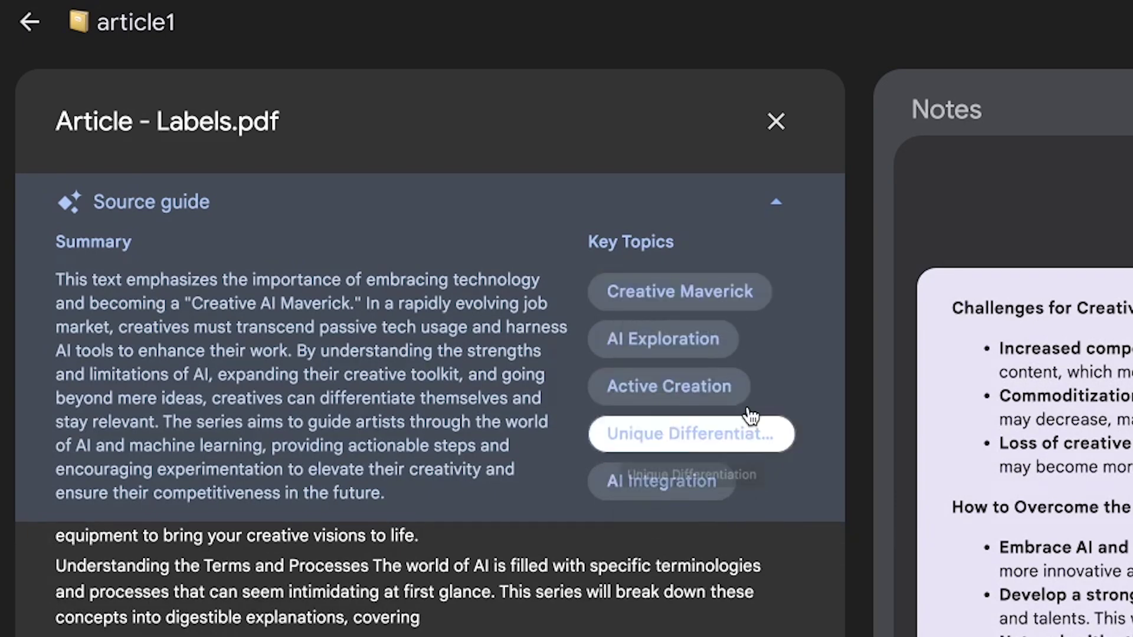
Ask the article1 chat about the 'Unique Differentiation' key topic and review the answers.
{"action": "left_click", "coordinate": [663, 440]}
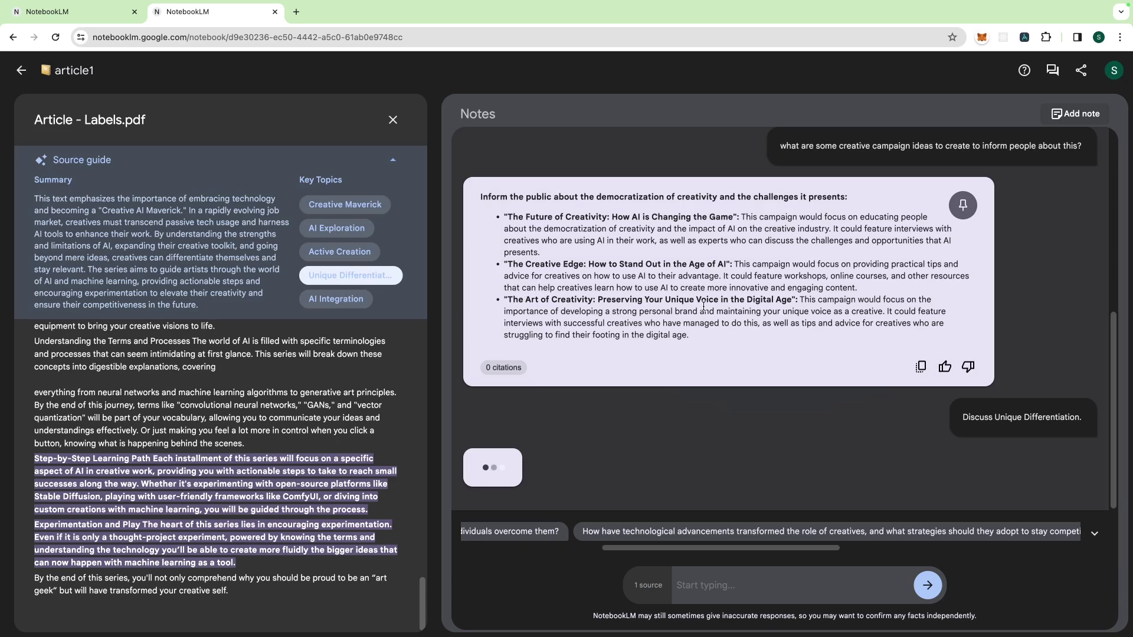
{"action": "scroll", "coordinate": [770, 472], "scroll_direction": "up", "scroll_amount": 5}
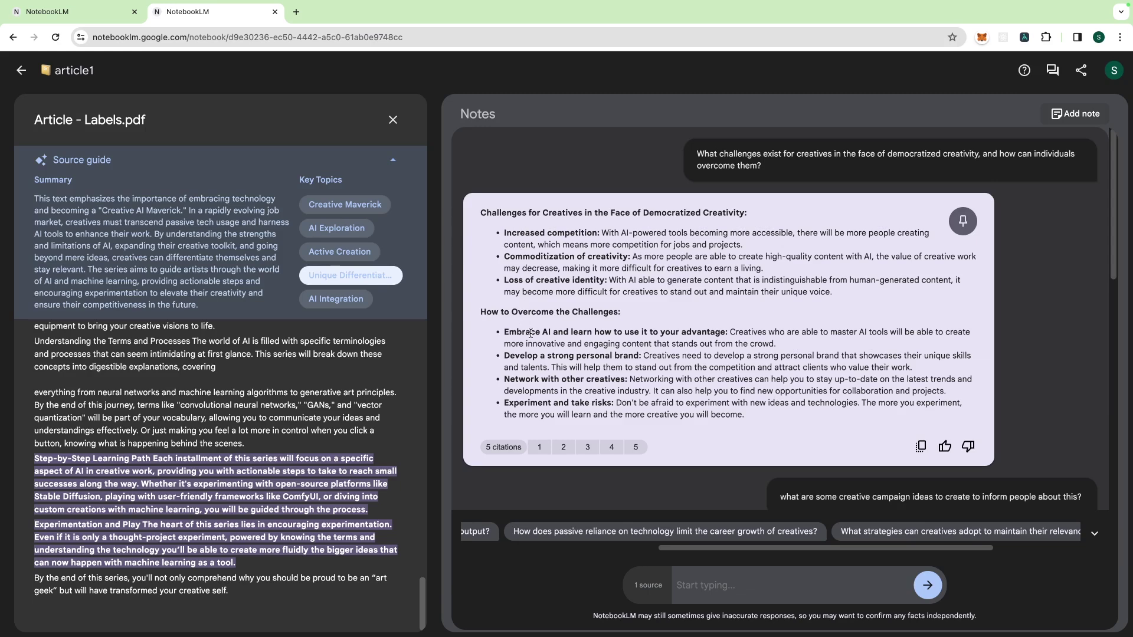
{"action": "scroll", "coordinate": [744, 436], "scroll_direction": "down", "scroll_amount": 5}
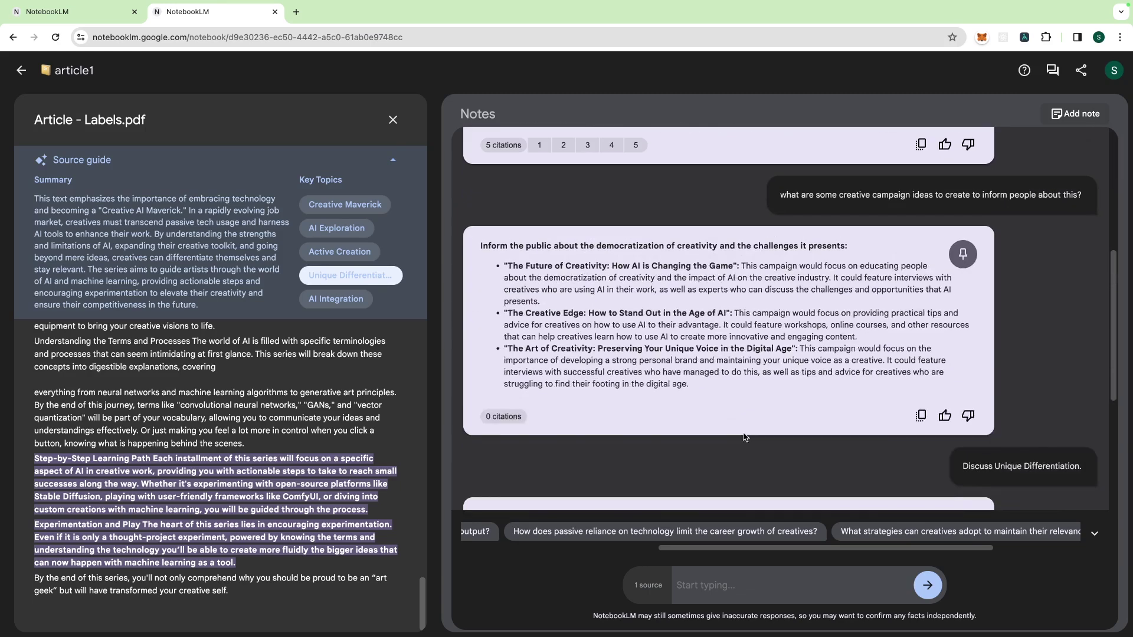
{"action": "scroll", "coordinate": [744, 437], "scroll_direction": "down", "scroll_amount": 5}
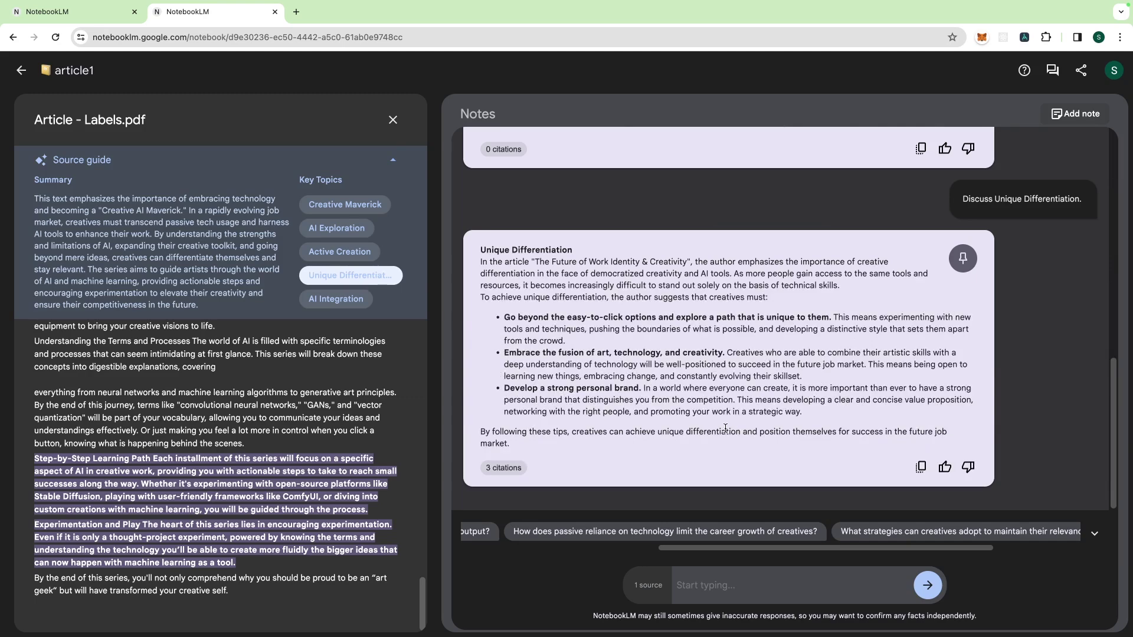
{"action": "scroll", "coordinate": [694, 296], "scroll_direction": "up", "scroll_amount": 5}
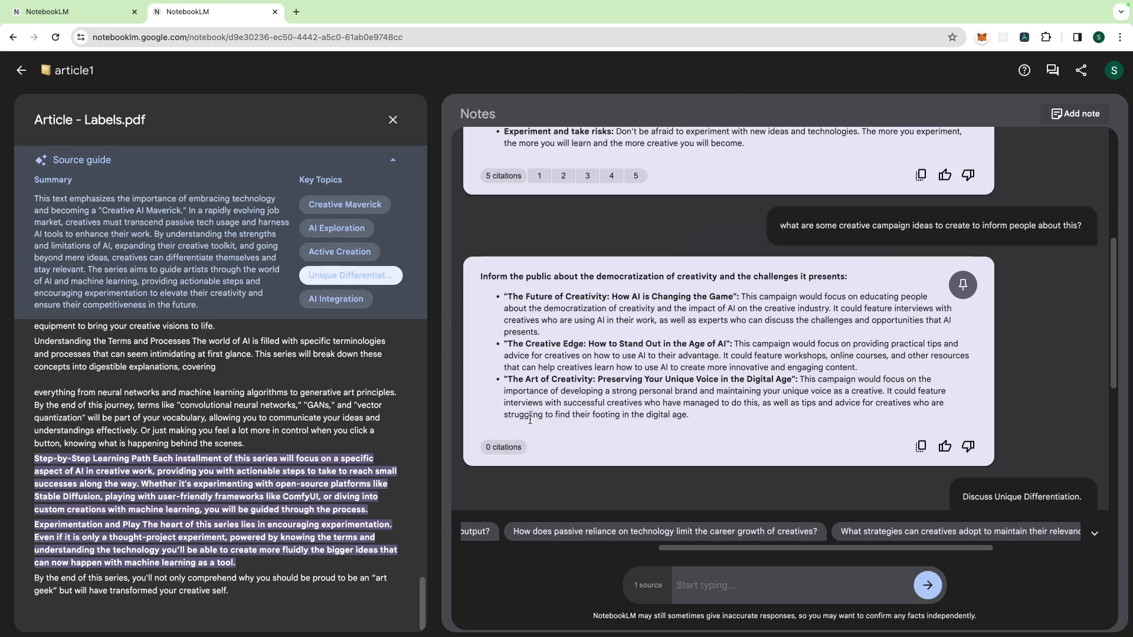
{"action": "scroll", "coordinate": [531, 421], "scroll_direction": "up", "scroll_amount": 3}
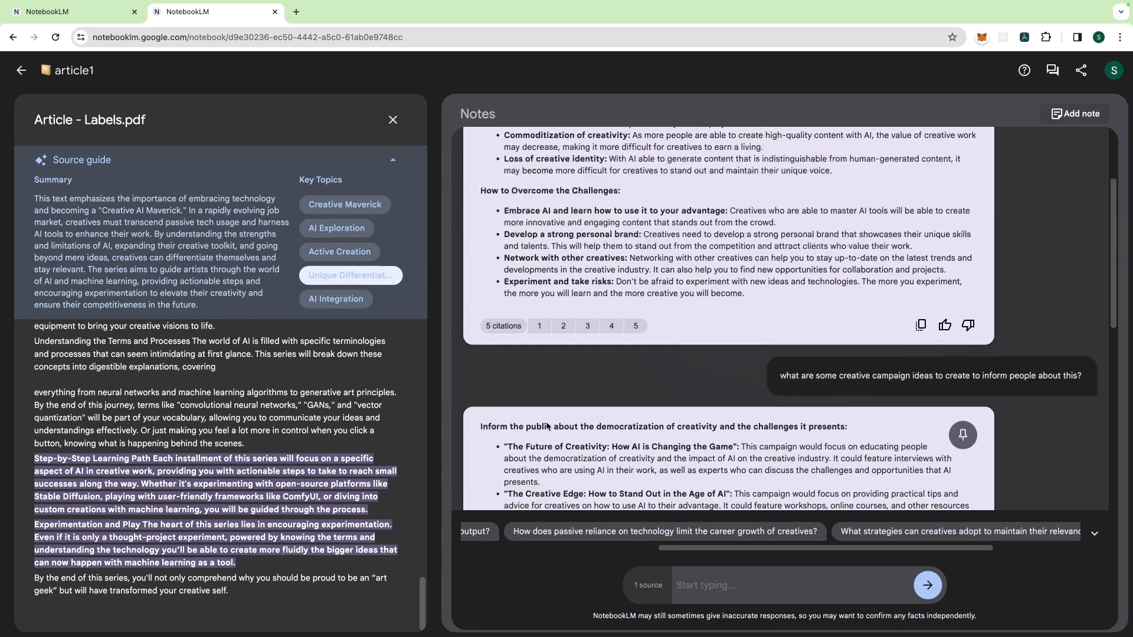
{"action": "scroll", "coordinate": [547, 423], "scroll_direction": "up", "scroll_amount": 2}
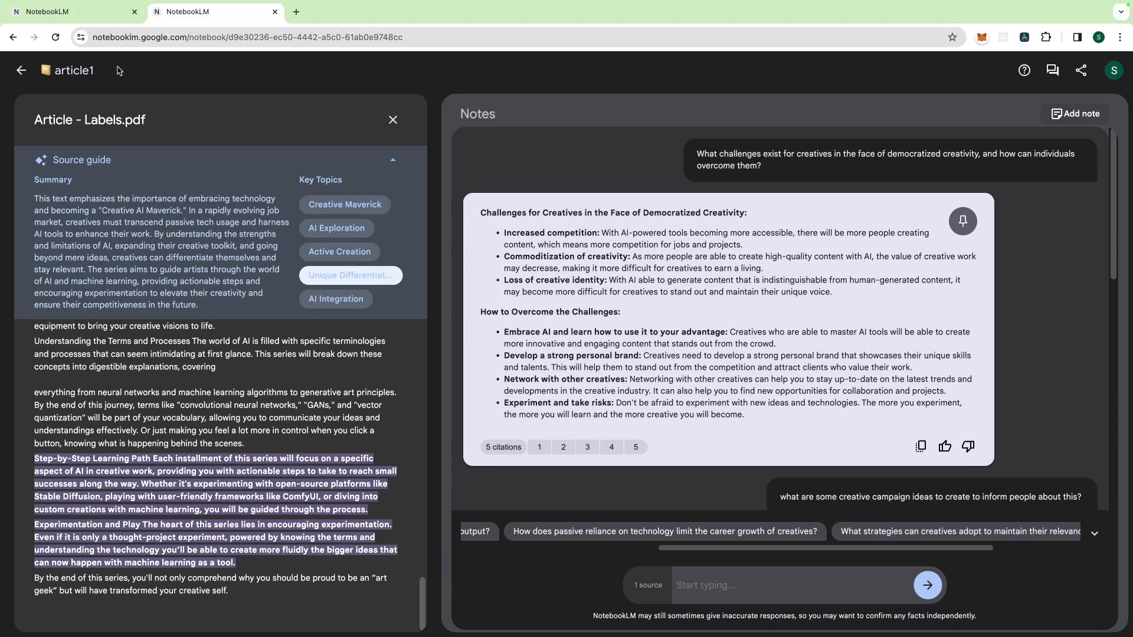
From the NotebookLM landing page, create a new notebook titled 'article2'.
{"action": "left_click", "coordinate": [71, 16]}
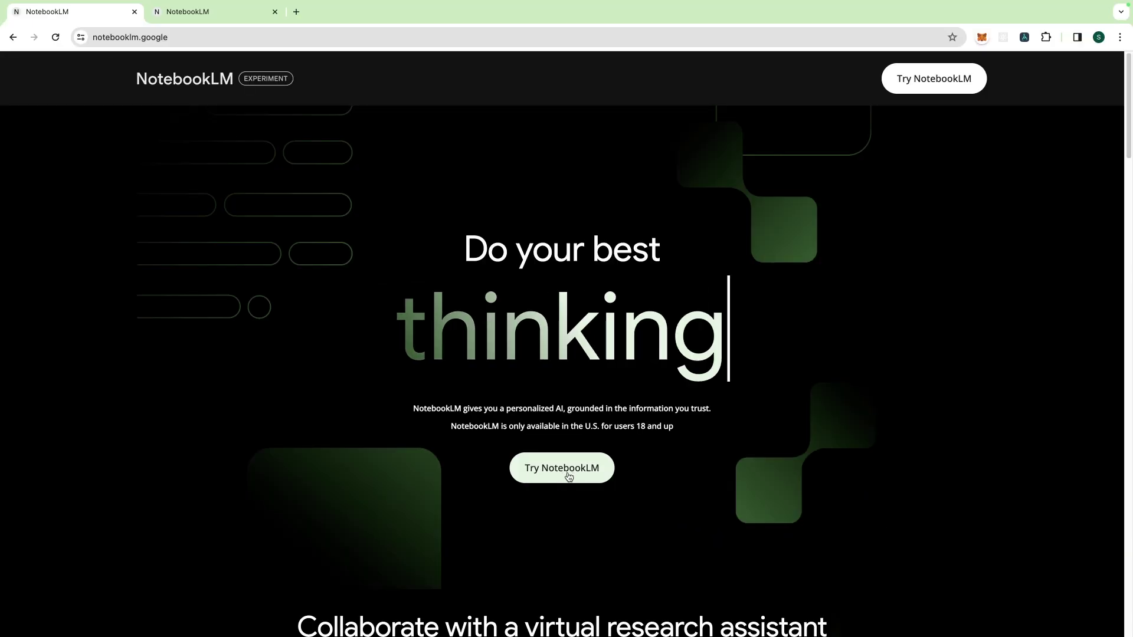
{"action": "left_click", "coordinate": [567, 470]}
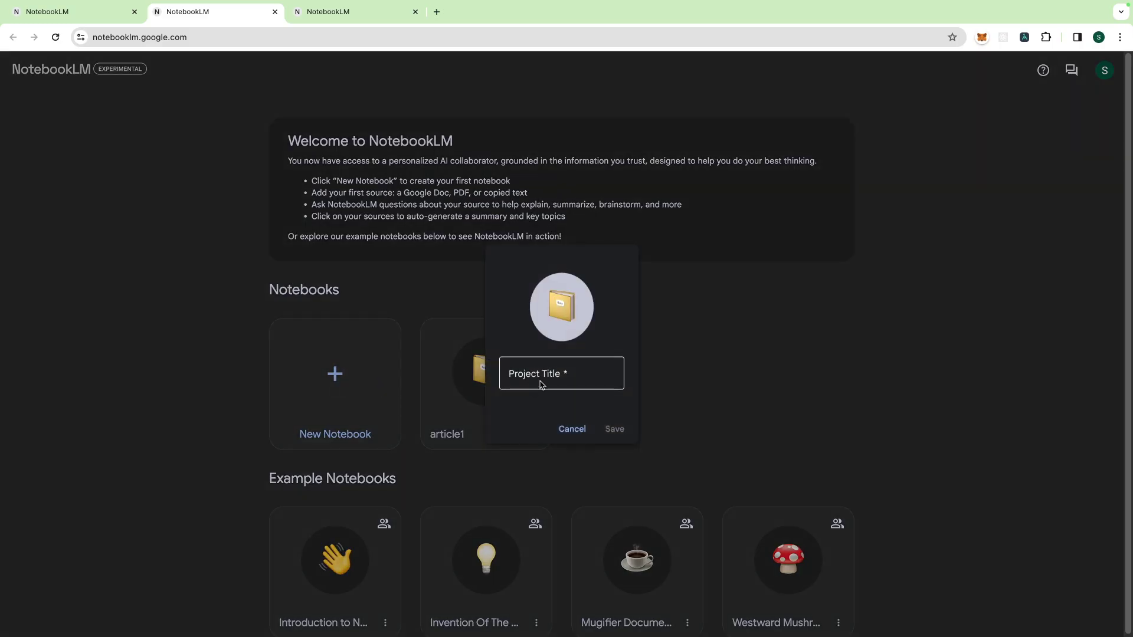
{"action": "left_click", "coordinate": [539, 383]}
{"action": "type", "text": "article2"}
{"action": "left_click", "coordinate": [614, 429]}
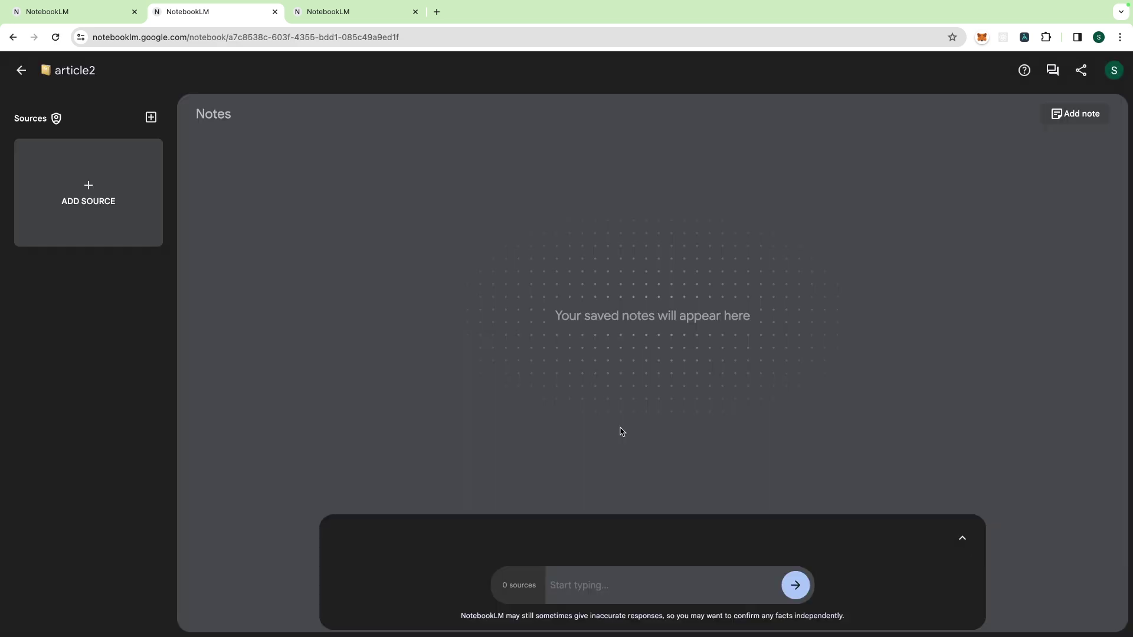
Upload Article - Ghost Agencies.pdf as the notebook's first PDF source.
{"action": "left_click", "coordinate": [88, 198]}
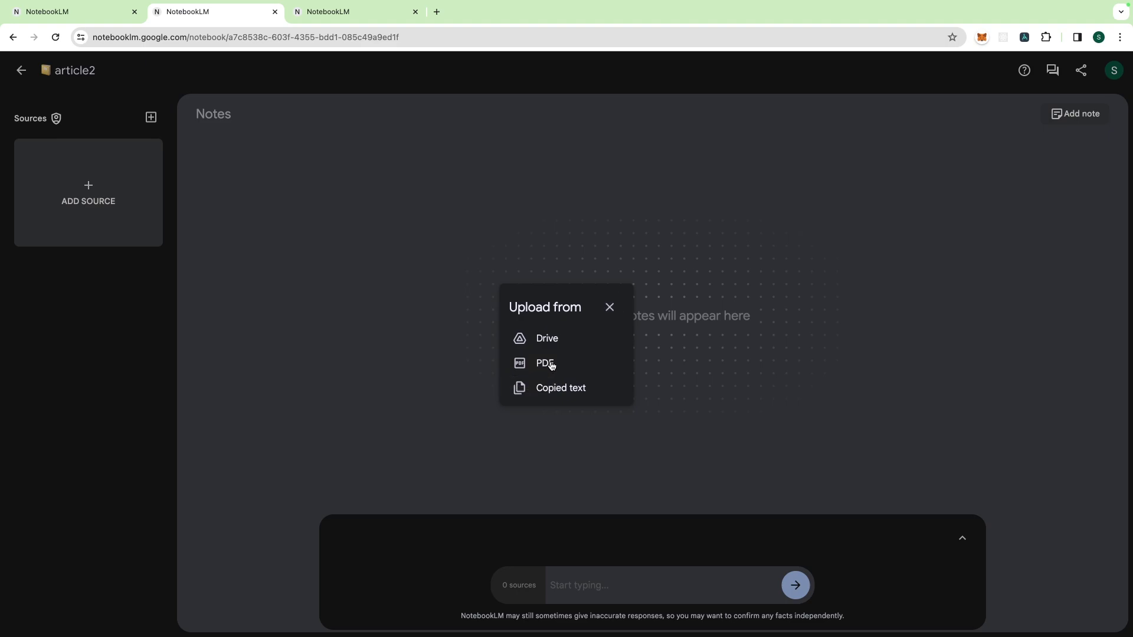
{"action": "left_click", "coordinate": [550, 364]}
{"action": "type", "text": "art"}
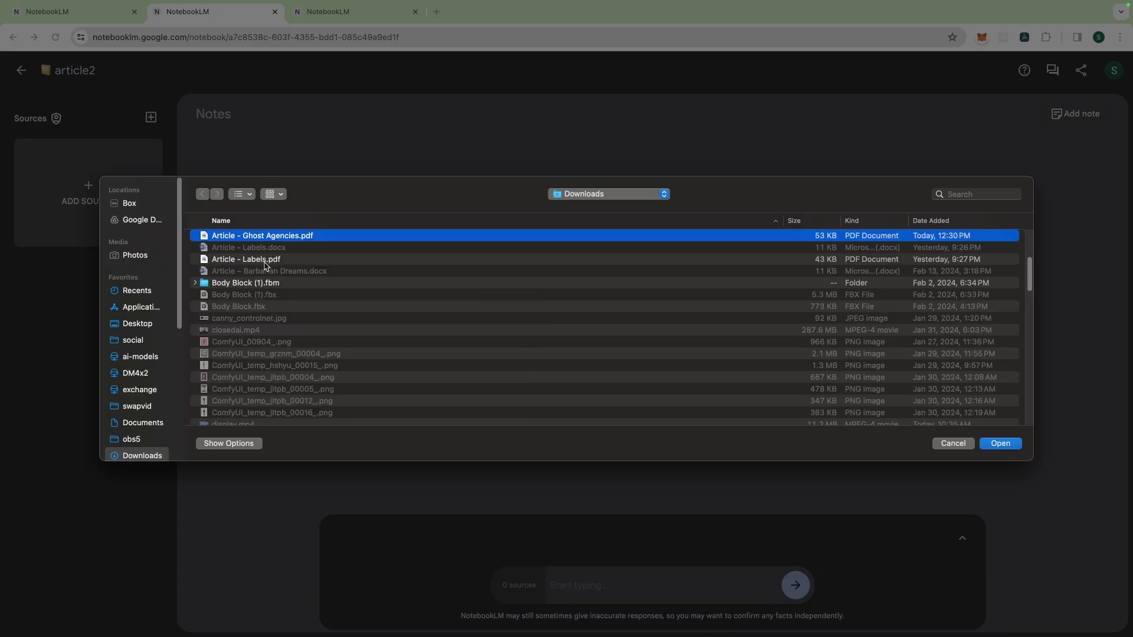
{"action": "left_click", "coordinate": [266, 259]}
{"action": "left_click", "coordinate": [266, 237]}
{"action": "double_click", "coordinate": [262, 242]}
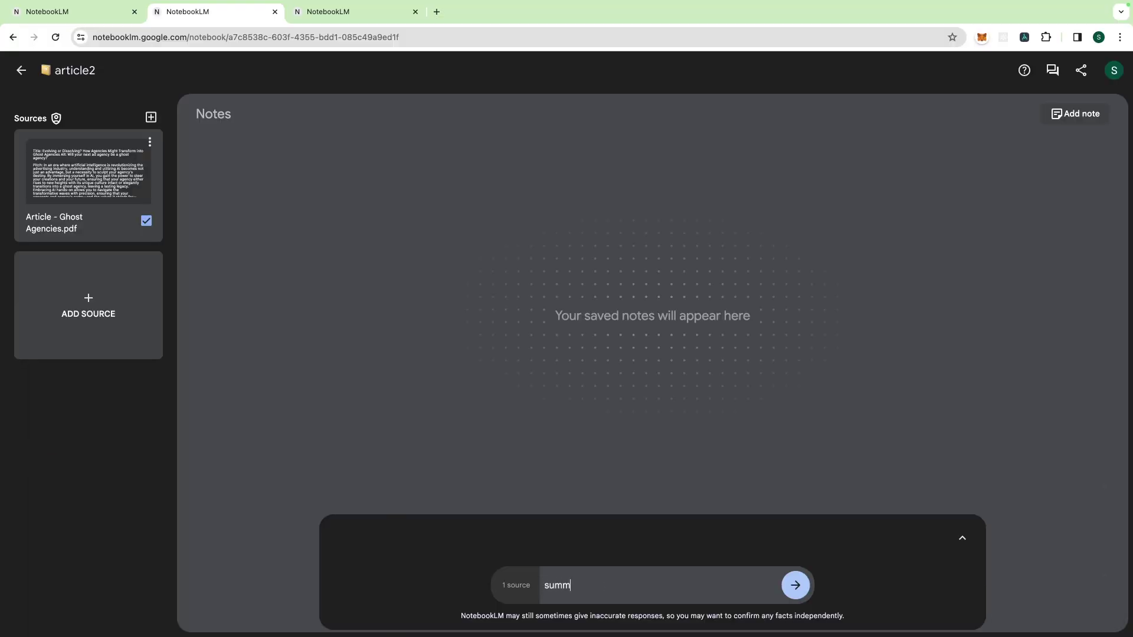
Ask the chat 'summarize this article' to get a bullet-point summary of Ghost Agencies.
{"action": "type", "text": "his article"}
{"action": "key", "text": "Return"}
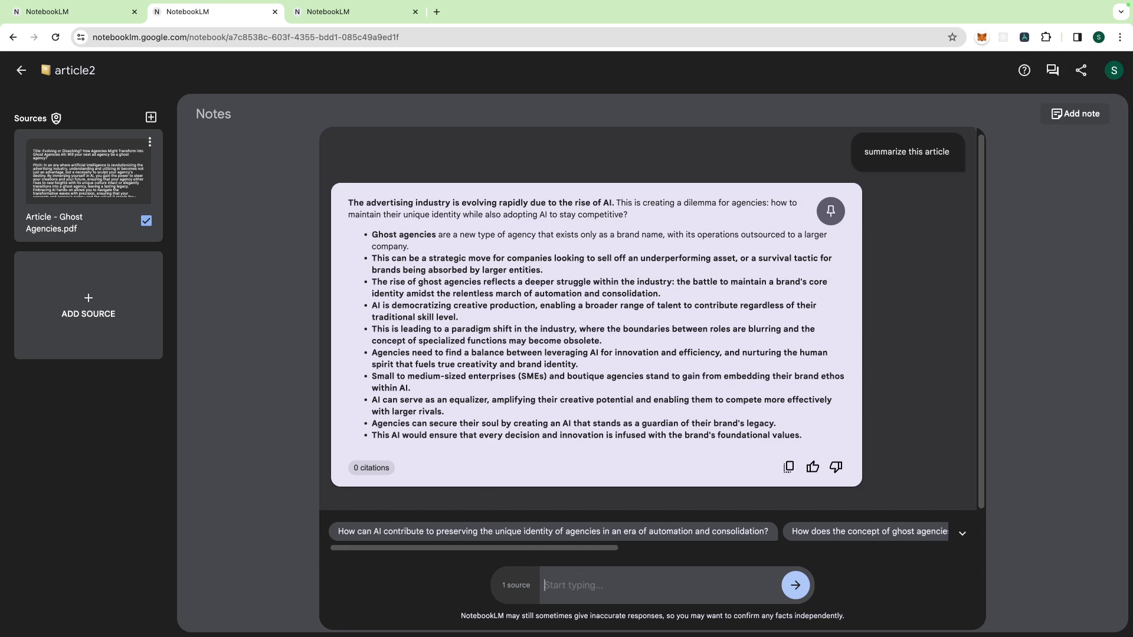
Ask the chat 'What is the point of view of the author?'.
{"action": "type", "text": "What is the point of view of the author?"}
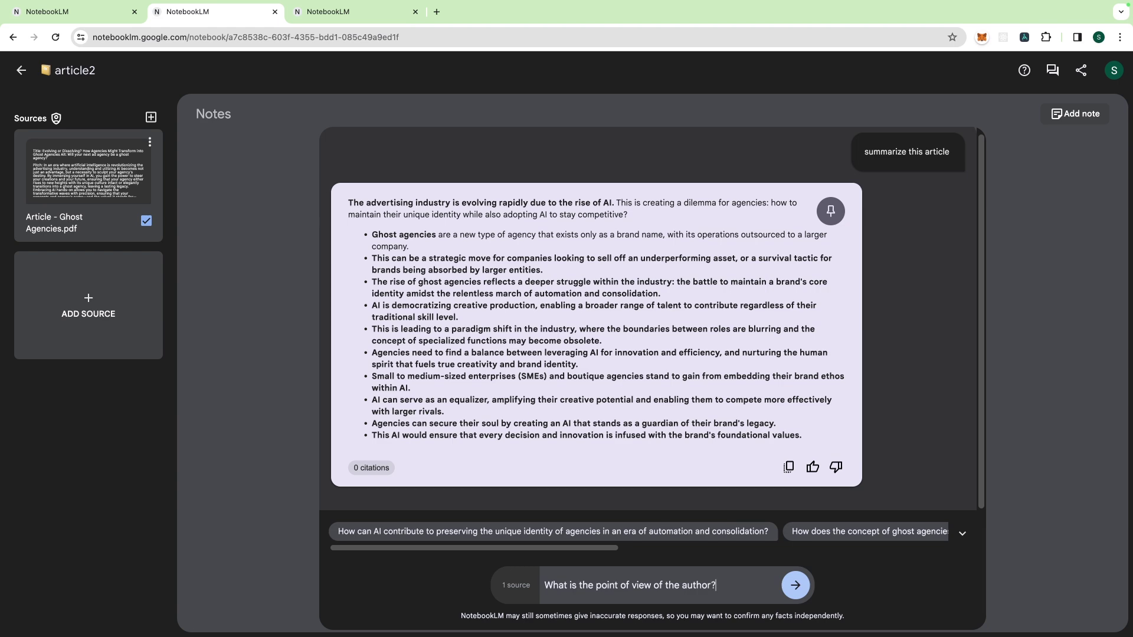
{"action": "key", "text": "Return"}
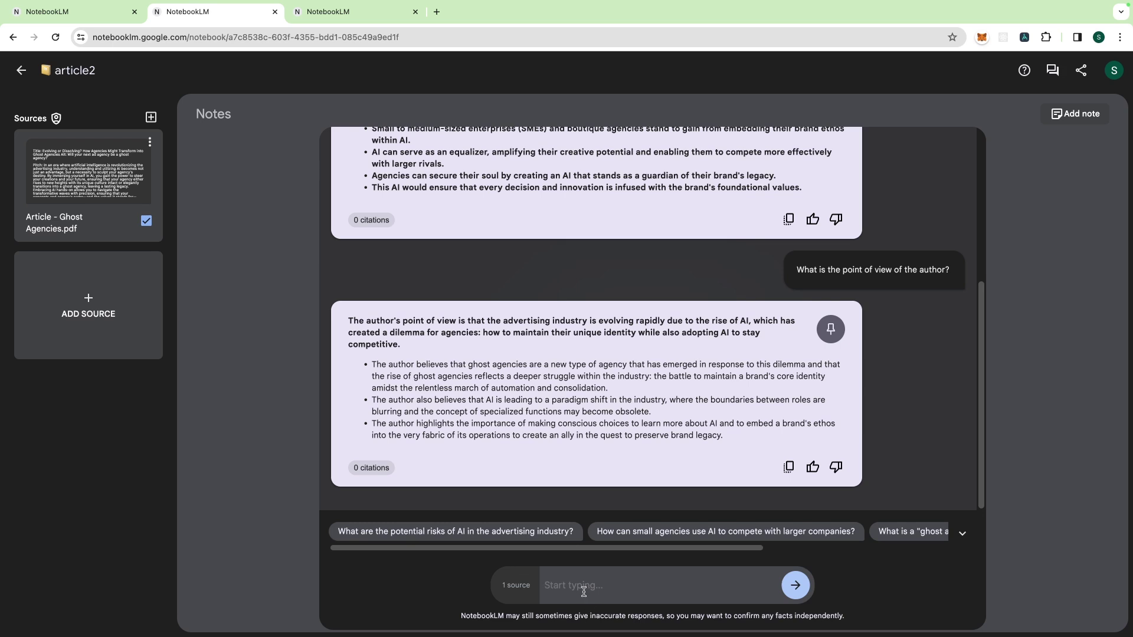
Ask the chat 'is this a positive article?', correcting the misspelling before sending.
{"action": "type", "text": "is this a postive"}
{"action": "key", "text": "BackSpace"}
{"action": "key", "text": "BackSpace"}
{"action": "key", "text": "BackSpace"}
{"action": "key", "text": "BackSpace"}
{"action": "key", "text": "BackSpace"}
{"action": "type", "text": "itive article?"}
{"action": "key", "text": "Return"}
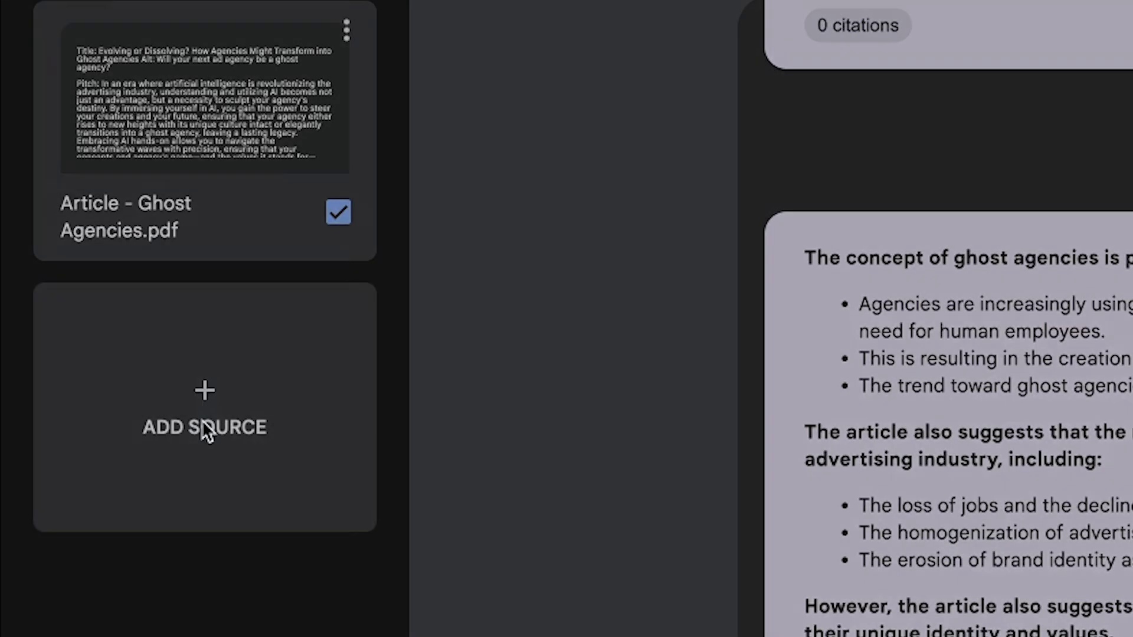
Add Article - Labels.pdf to the notebook as a second PDF source.
{"action": "left_click", "coordinate": [204, 427]}
{"action": "left_click", "coordinate": [545, 364]}
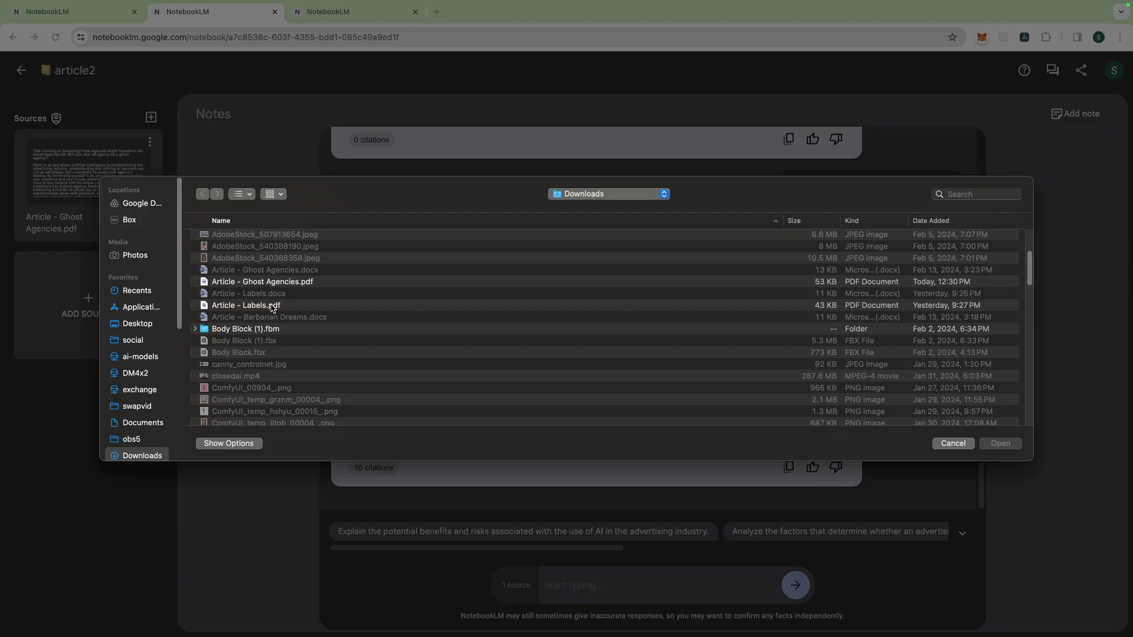
{"action": "left_click", "coordinate": [272, 306]}
{"action": "left_click", "coordinate": [1016, 447]}
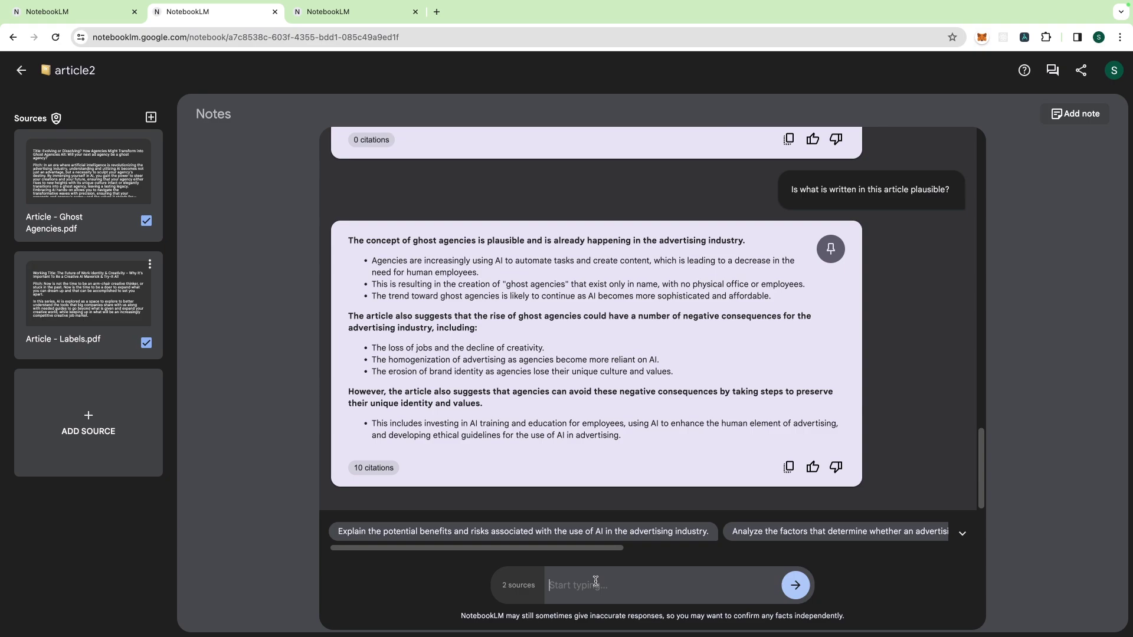
Ask the chat 'What do these two articles have in common?'.
{"action": "left_click", "coordinate": [595, 581]}
{"action": "type", "text": "What do these "}
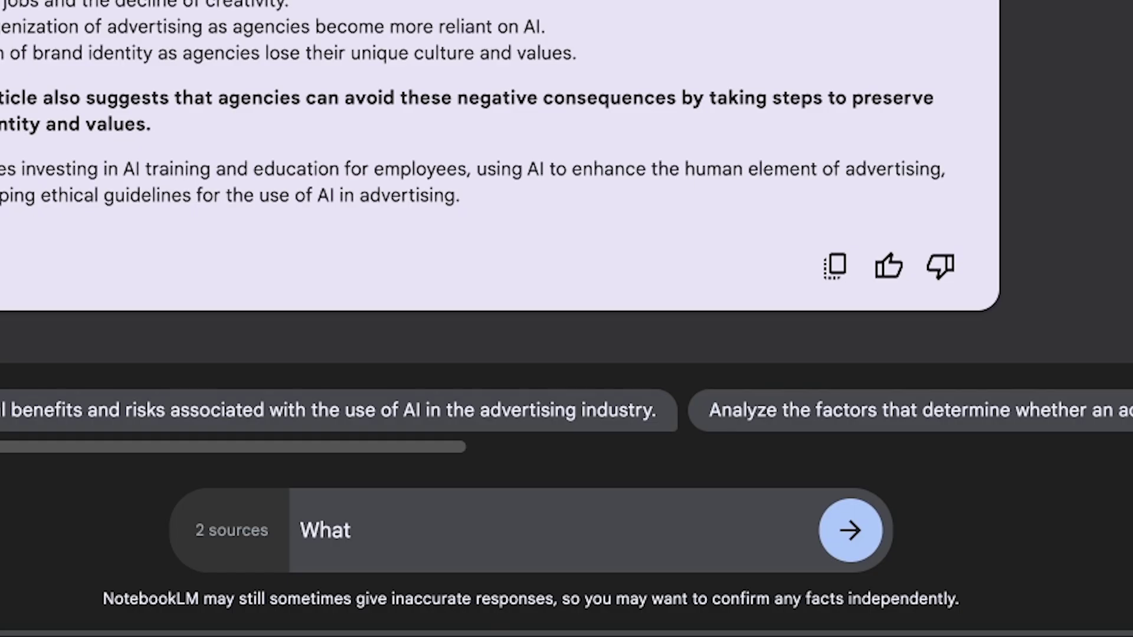
{"action": "type", "text": "two articles have in common"}
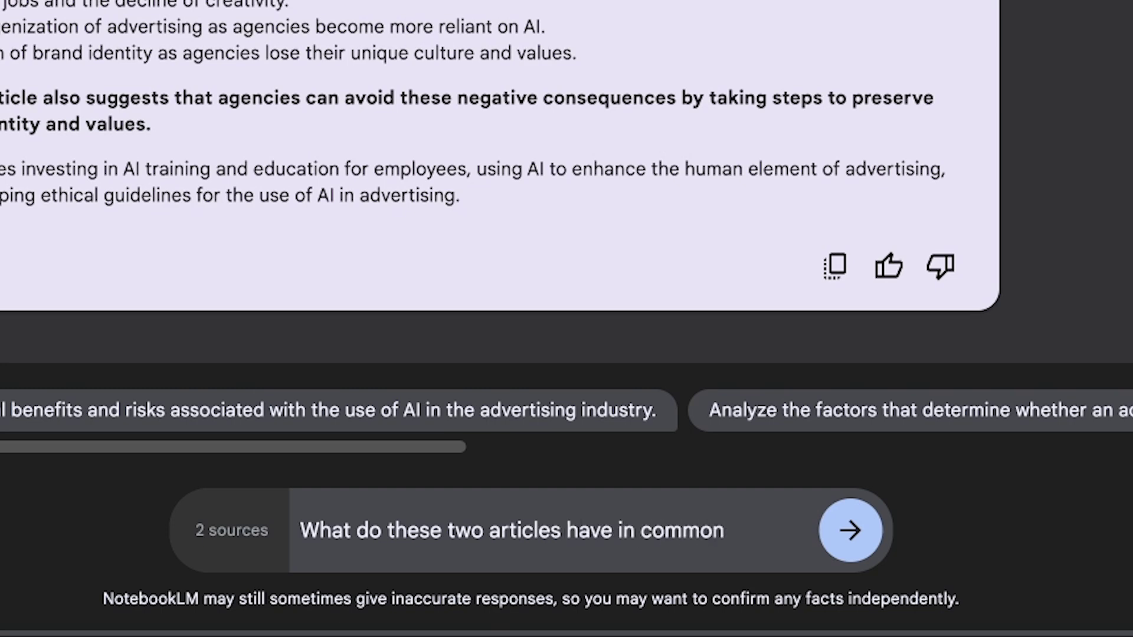
{"action": "type", "text": "?"}
{"action": "key", "text": "Return"}
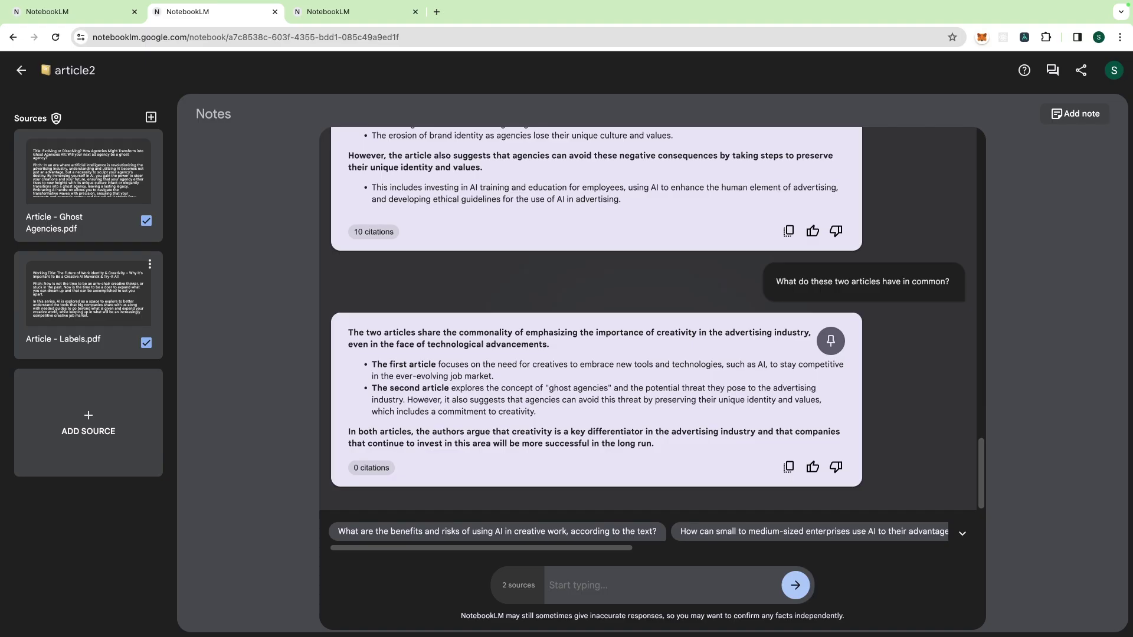
Screenshot part of the comparison answer, then ask the suggested question on SMEs using AI creatively.
{"action": "left_click_drag", "start_coordinate": [336, 315], "coordinate": [860, 486]}
{"action": "left_click", "coordinate": [760, 533]}
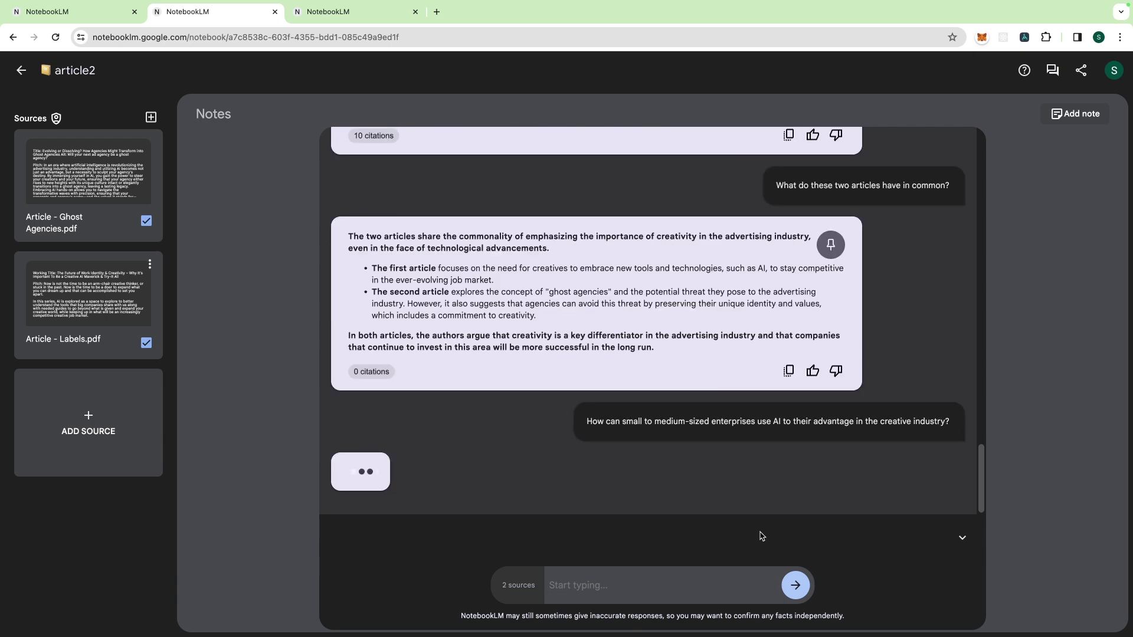